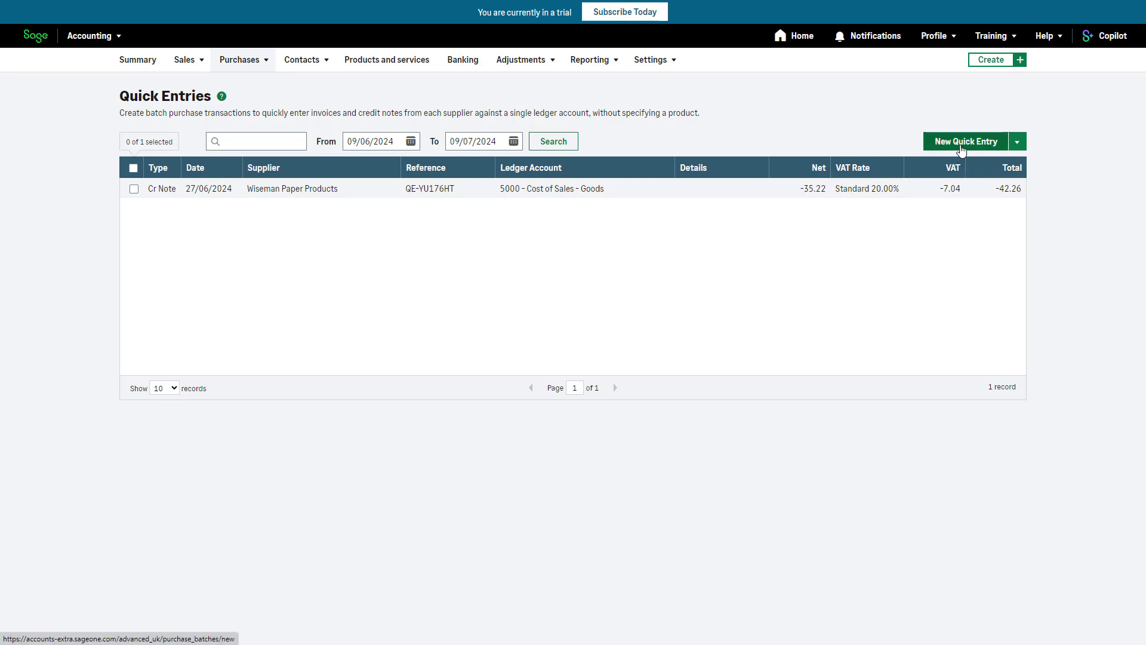
# - Start a new purchase quick entry of type Invoice dated 08/07/2024
pyautogui.click(962, 149)
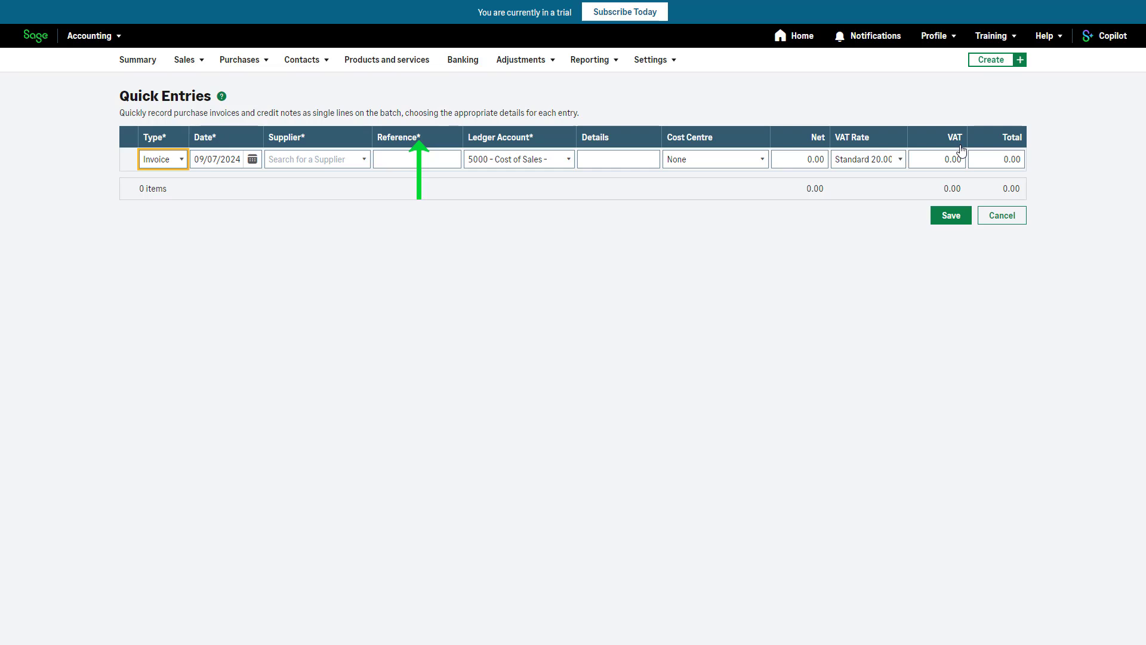
pyautogui.click(179, 162)
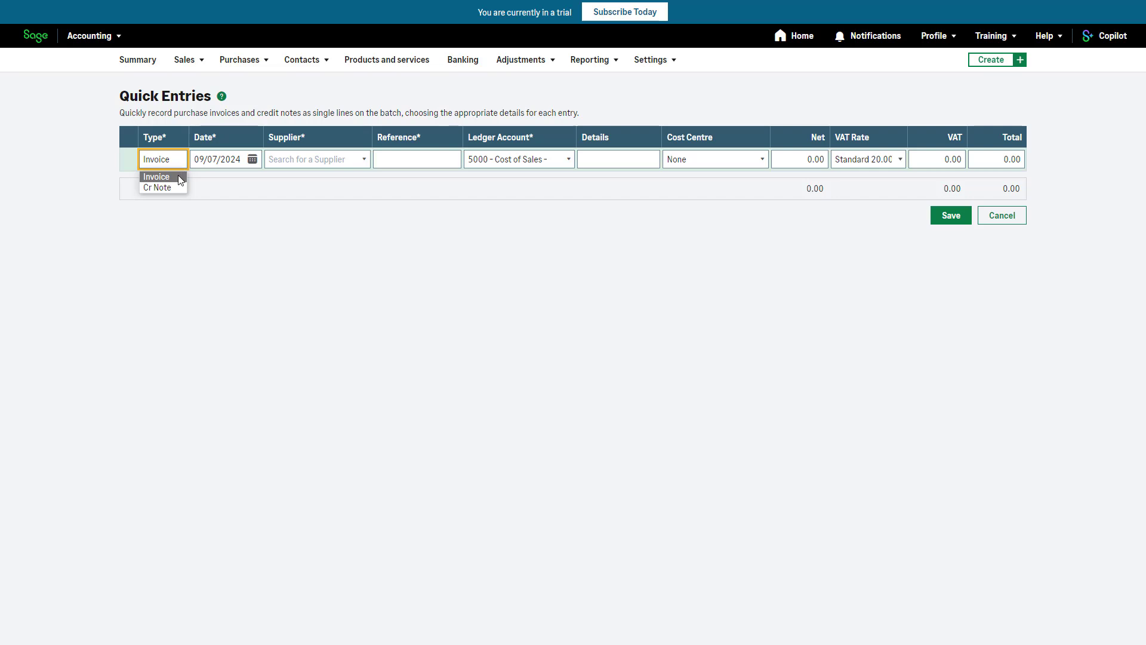
pyautogui.click(181, 178)
pyautogui.click(251, 161)
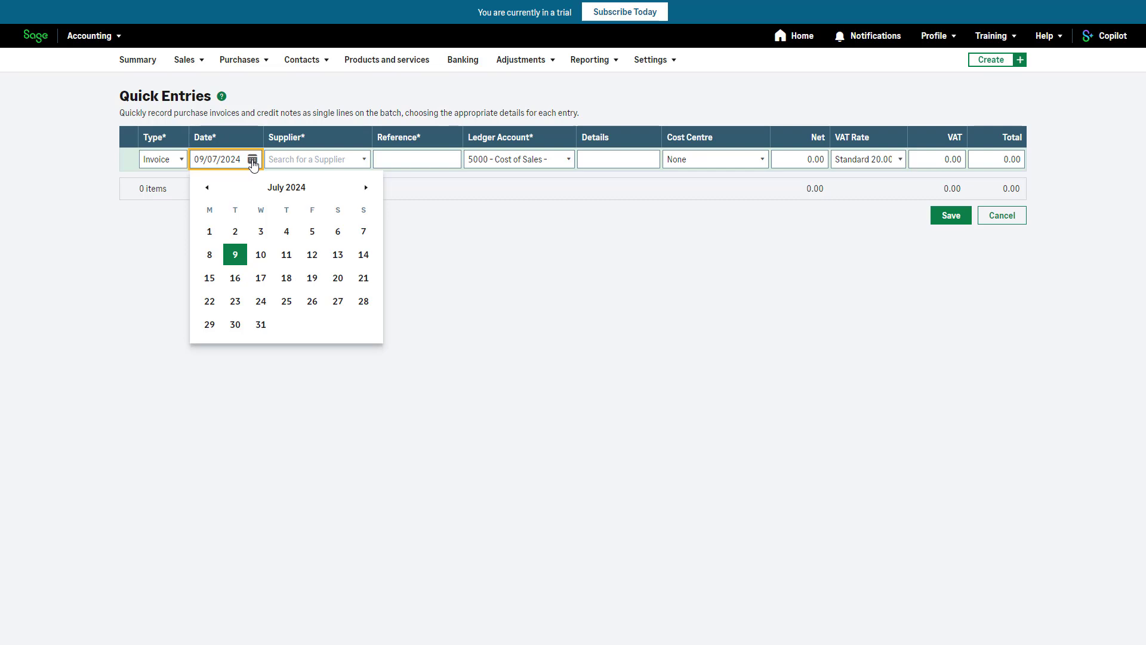
pyautogui.click(210, 255)
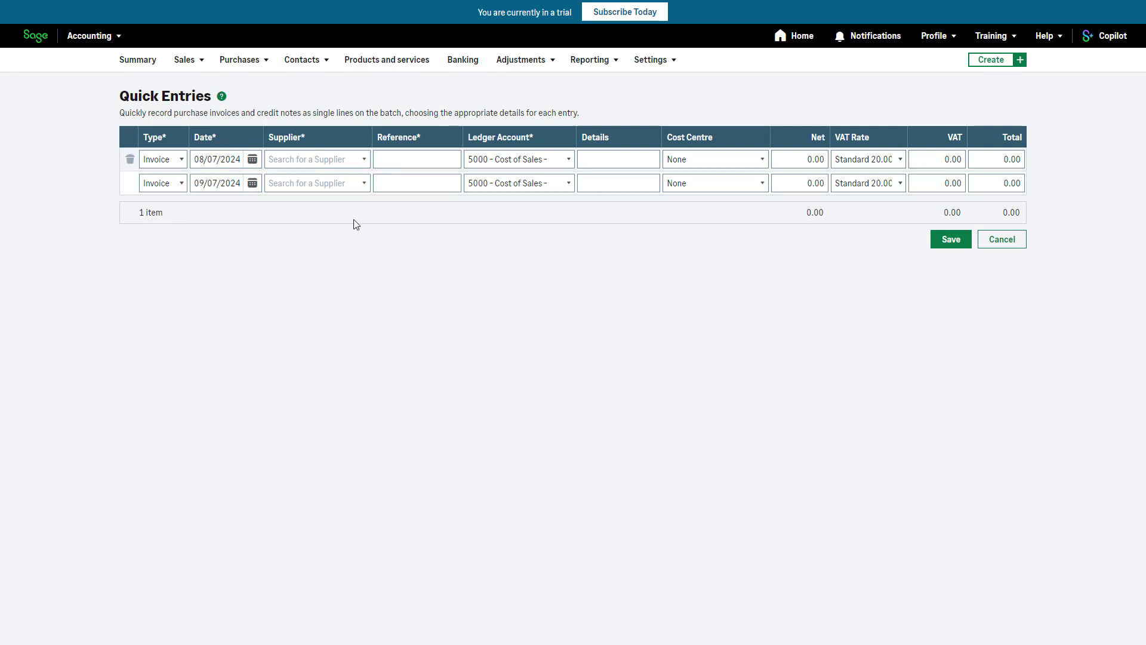
# - Assign Concept Stationery Supplies (CON001) as the invoice line's supplier and enter the reference INV689
pyautogui.click(364, 161)
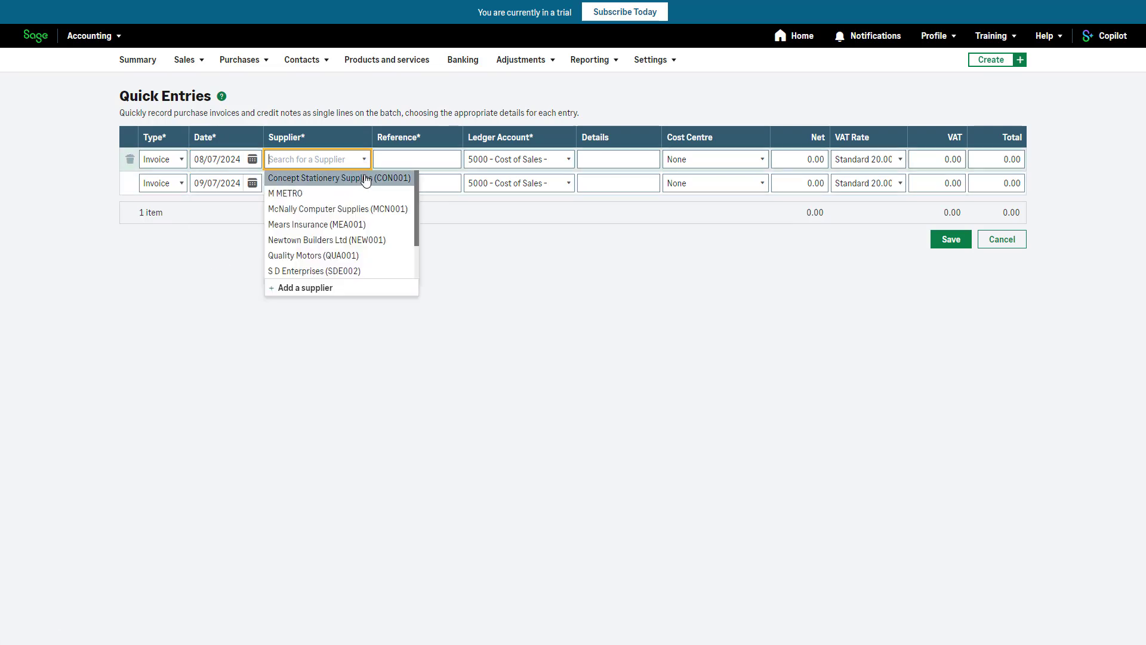
pyautogui.click(374, 179)
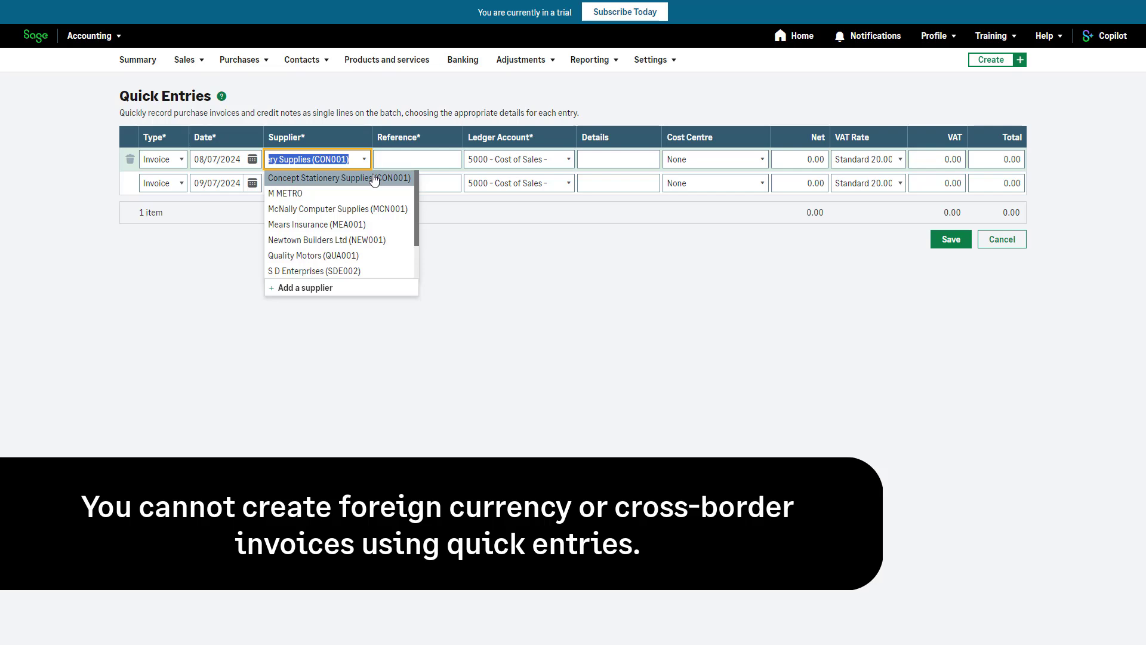
pyautogui.click(374, 178)
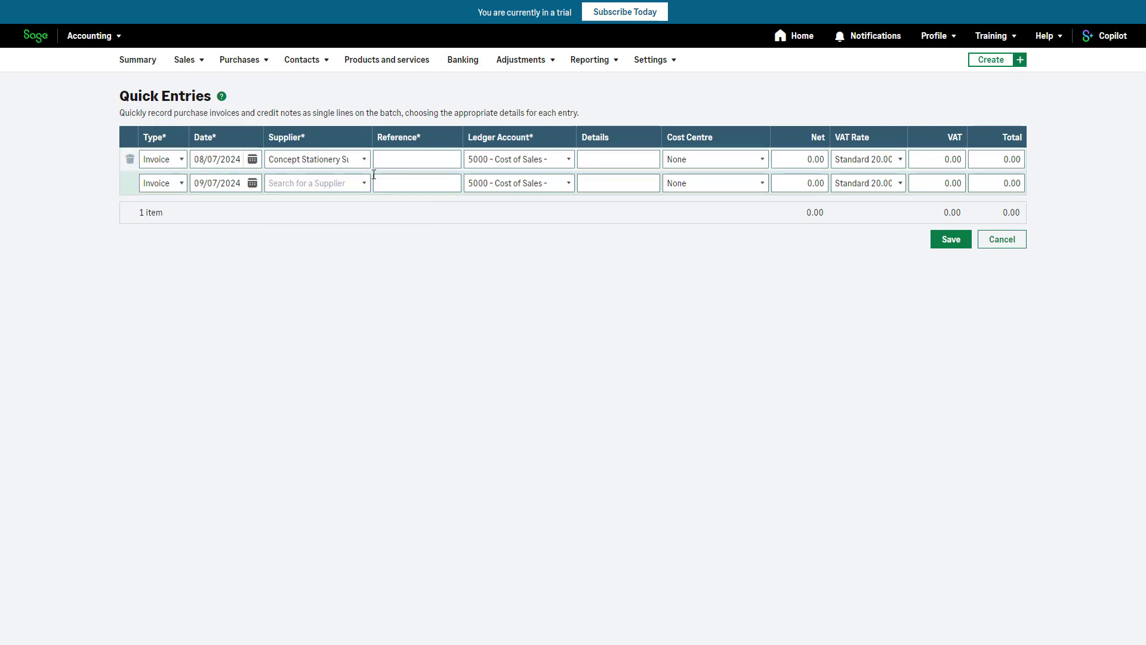
pyautogui.click(390, 159)
pyautogui.write('INV689')
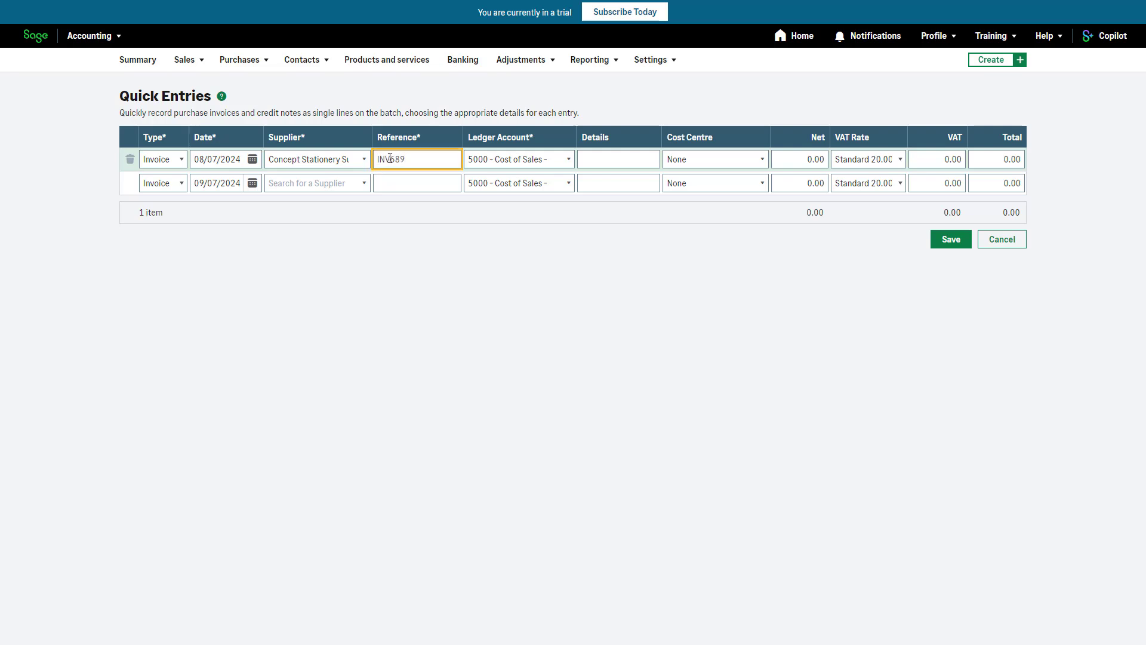
# - Enter "Hard drives" as the invoice line's details and assign the cost centre (002) IT
pyautogui.click(568, 160)
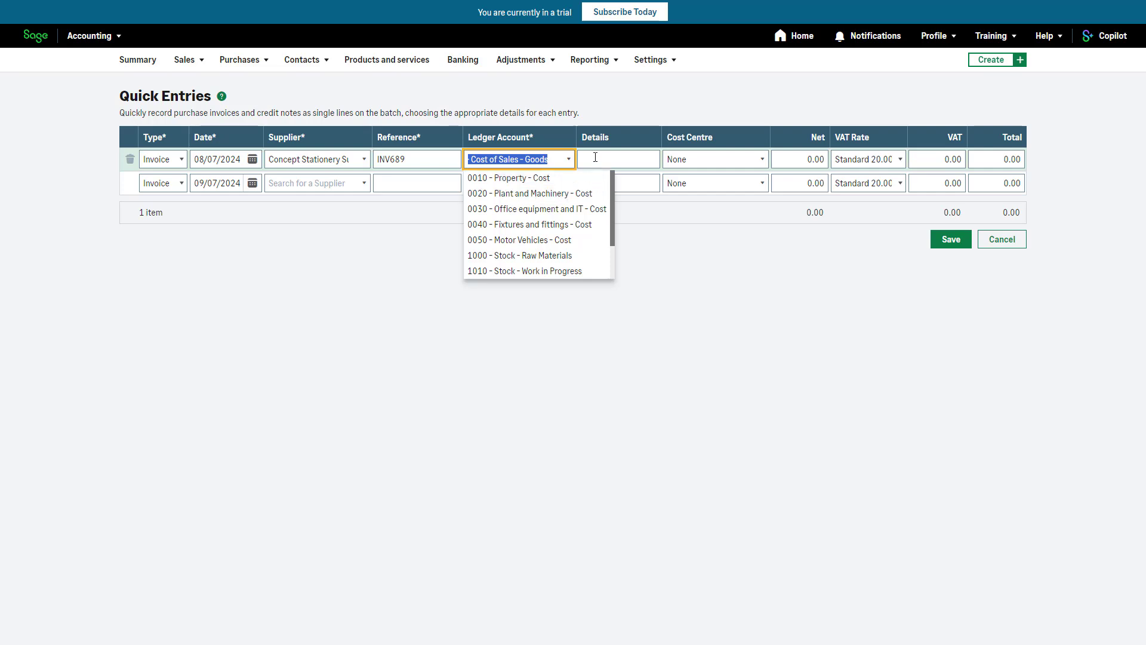
pyautogui.click(595, 157)
pyautogui.write('Hard drives')
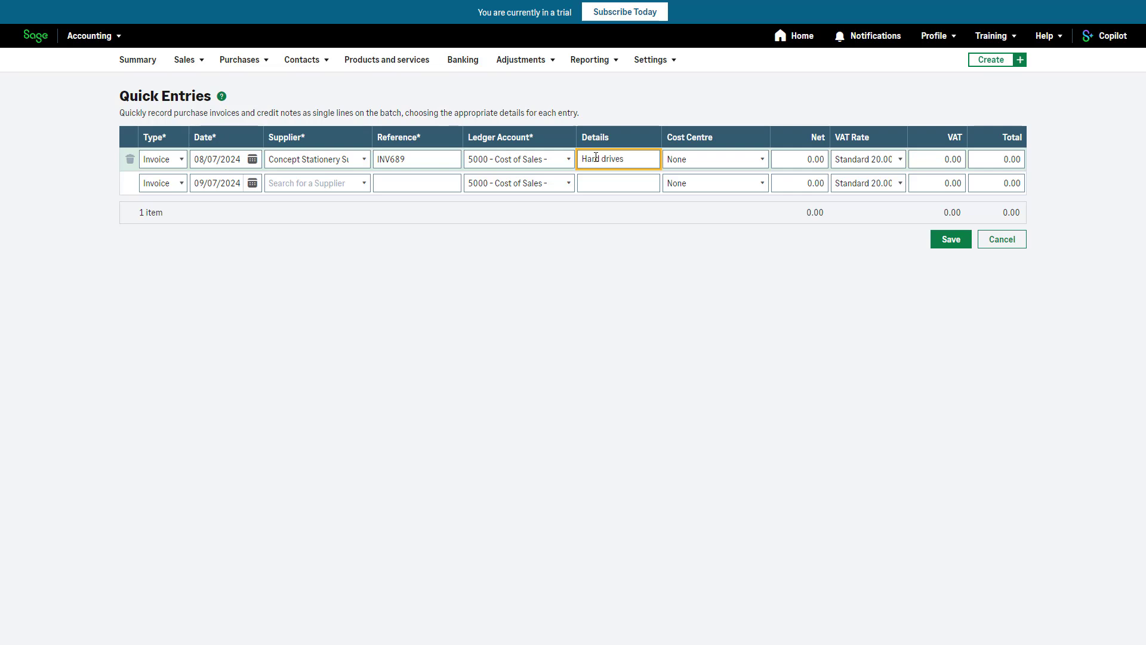
pyautogui.click(763, 159)
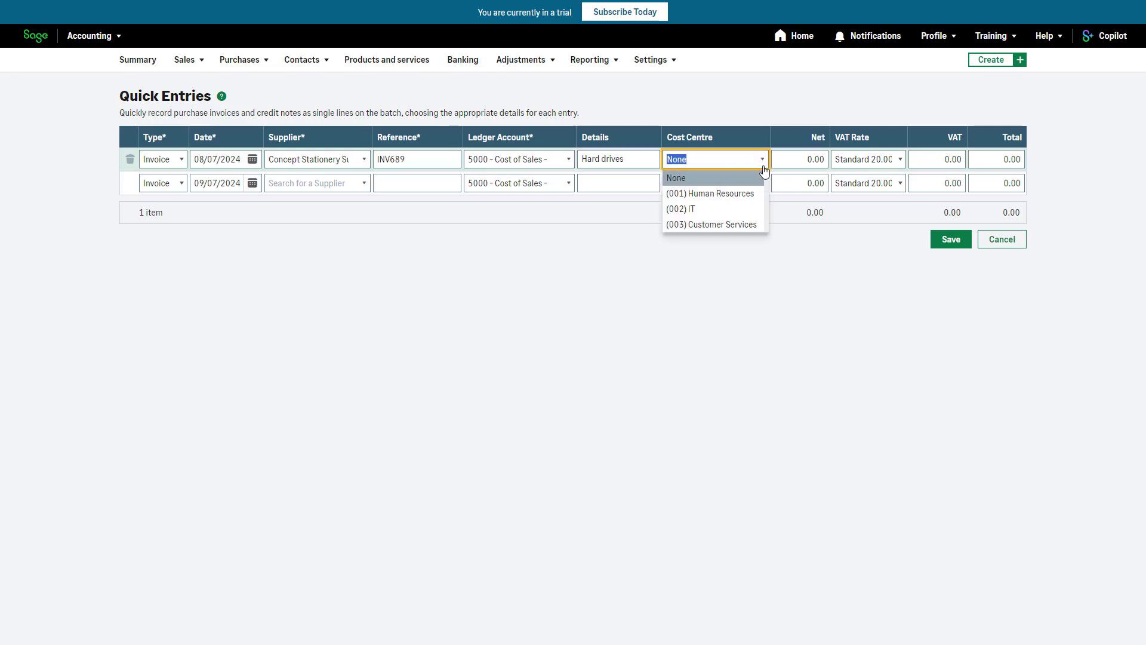
pyautogui.click(763, 210)
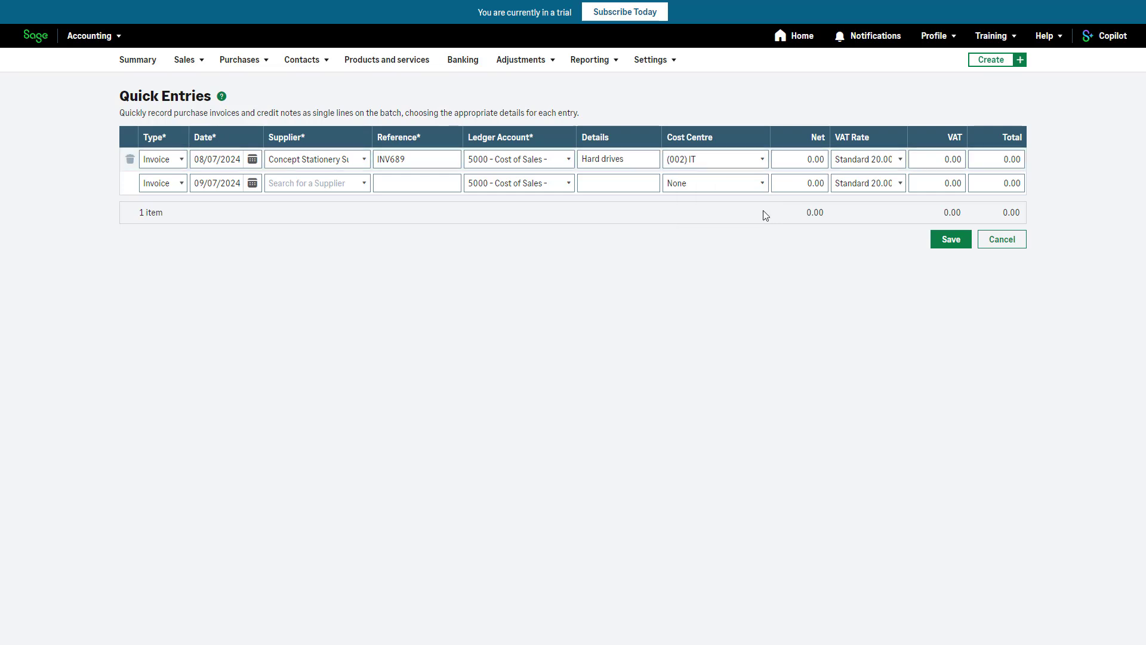
# - Set the hard drives line's net amount to 200.00 at the Standard 20.00% VAT rate and save the quick entries
pyautogui.click(796, 158)
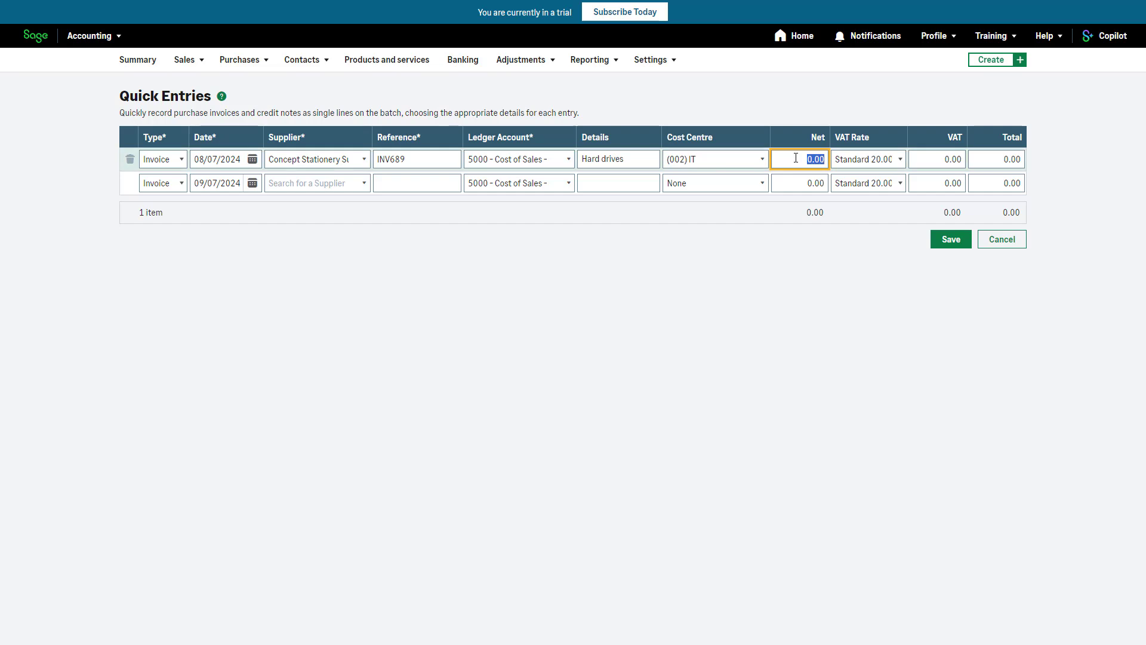
pyautogui.press('Tab')
pyautogui.click(903, 185)
pyautogui.click(987, 159)
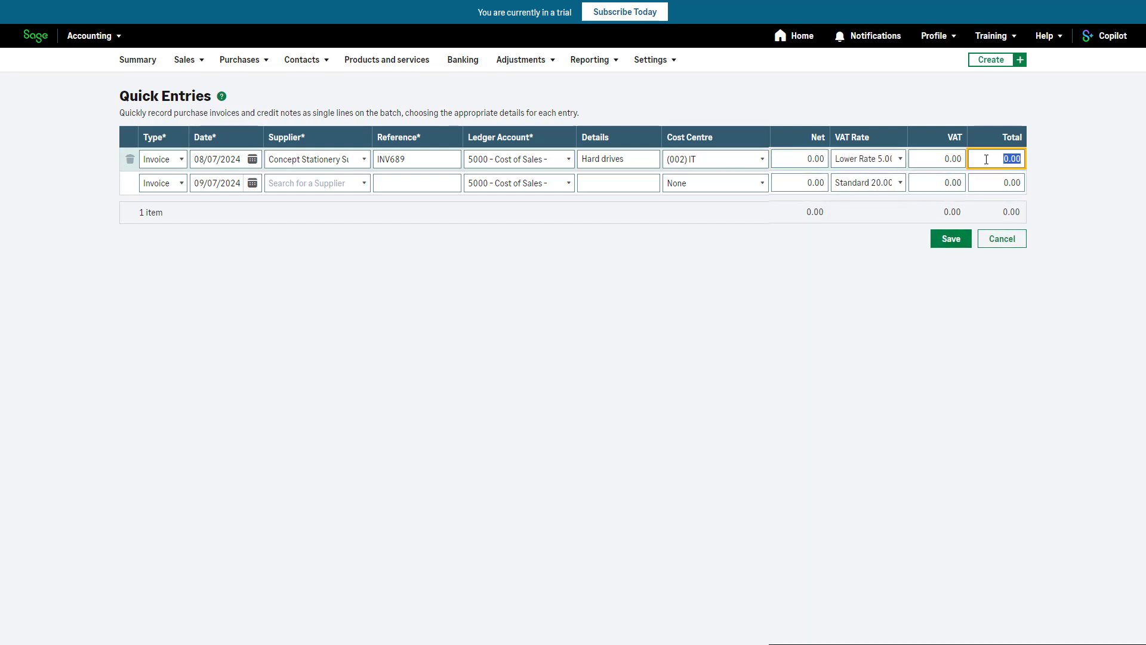
pyautogui.write('200')
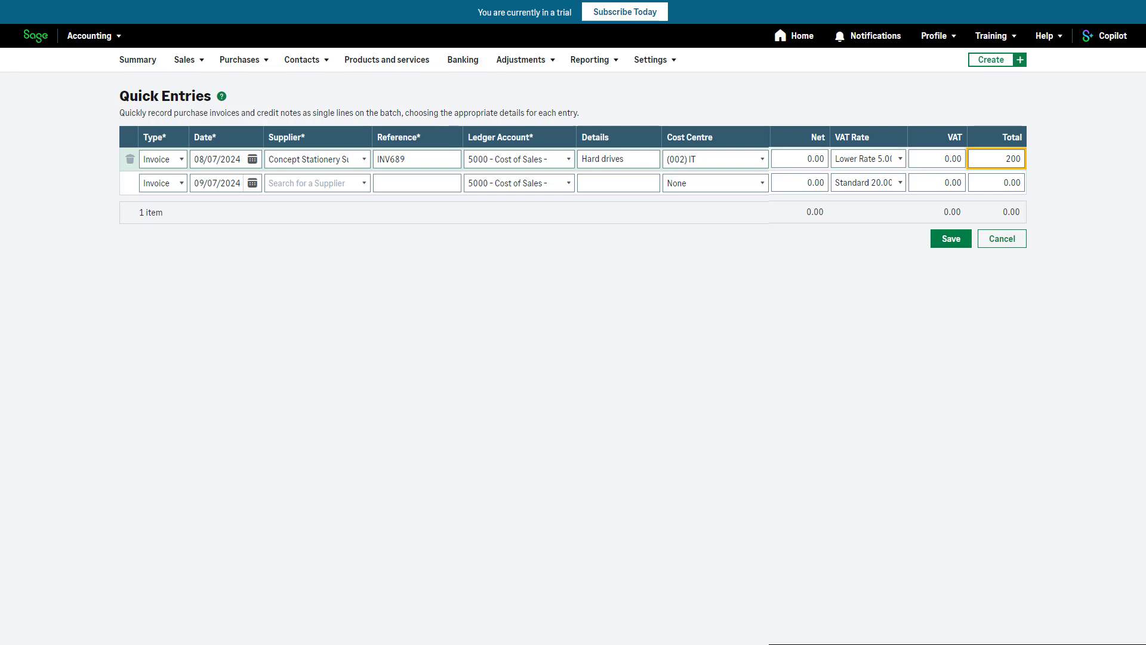
pyautogui.press('Tab')
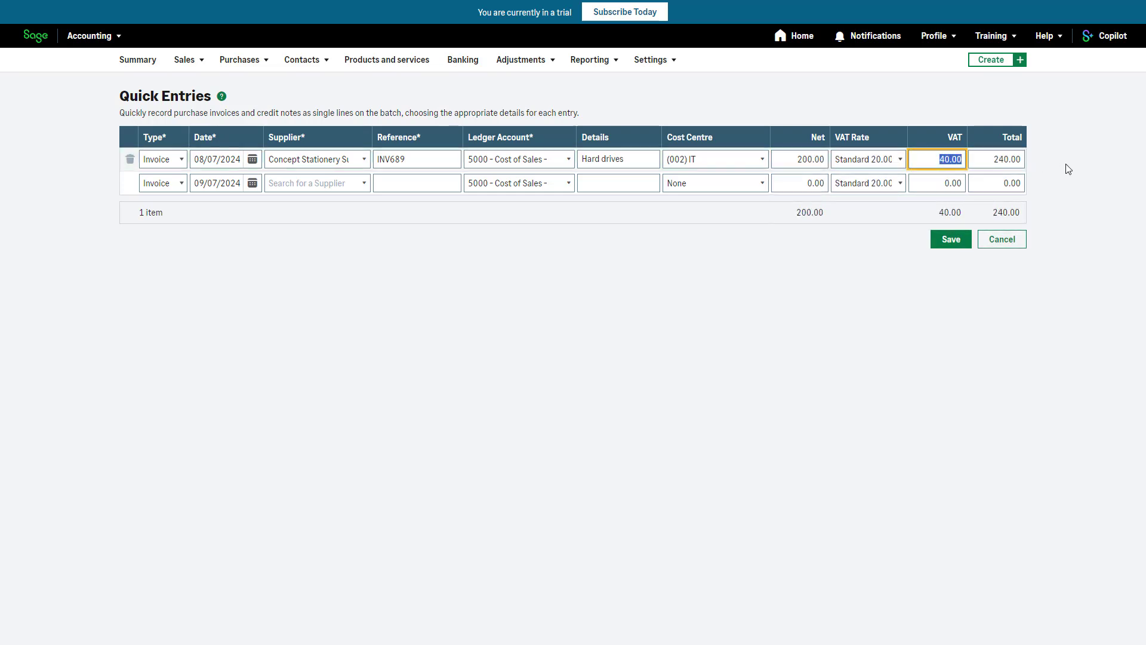
pyautogui.click(1066, 165)
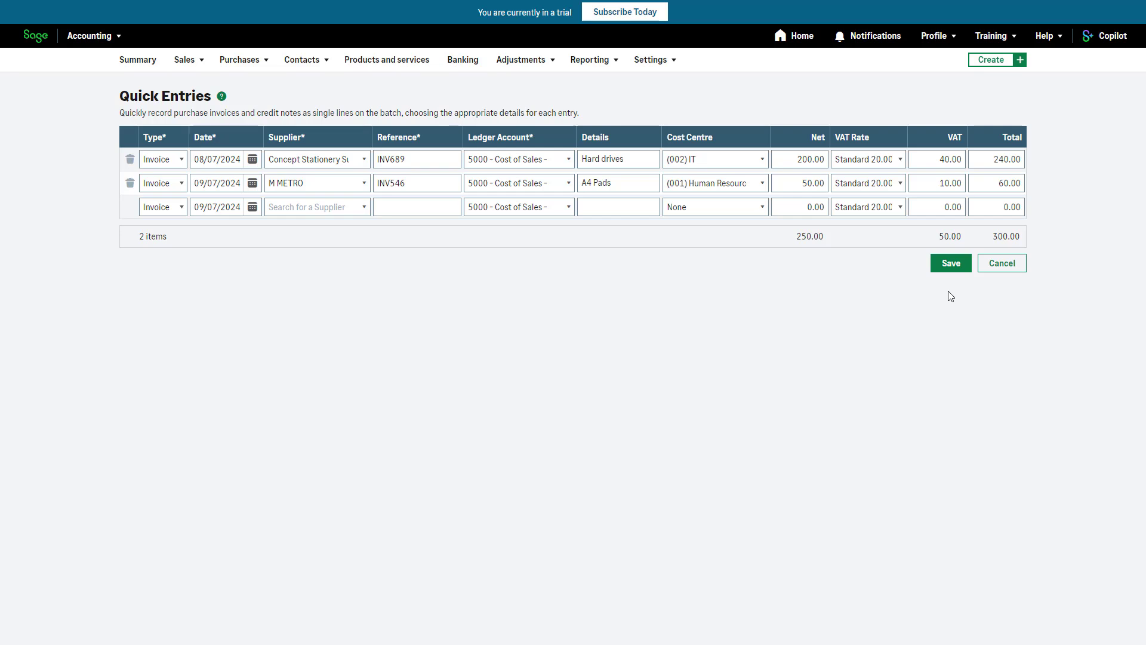
pyautogui.click(951, 264)
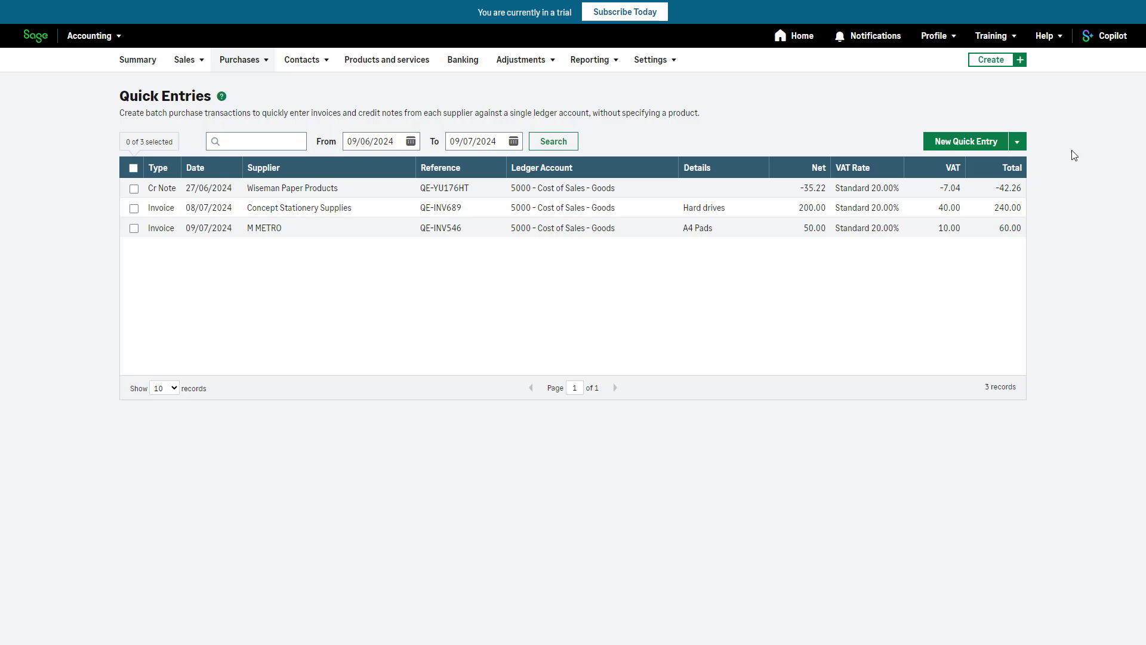
# - Download the template CSV for importing purchase quick entries, open it in Excel and save the file
pyautogui.click(1022, 145)
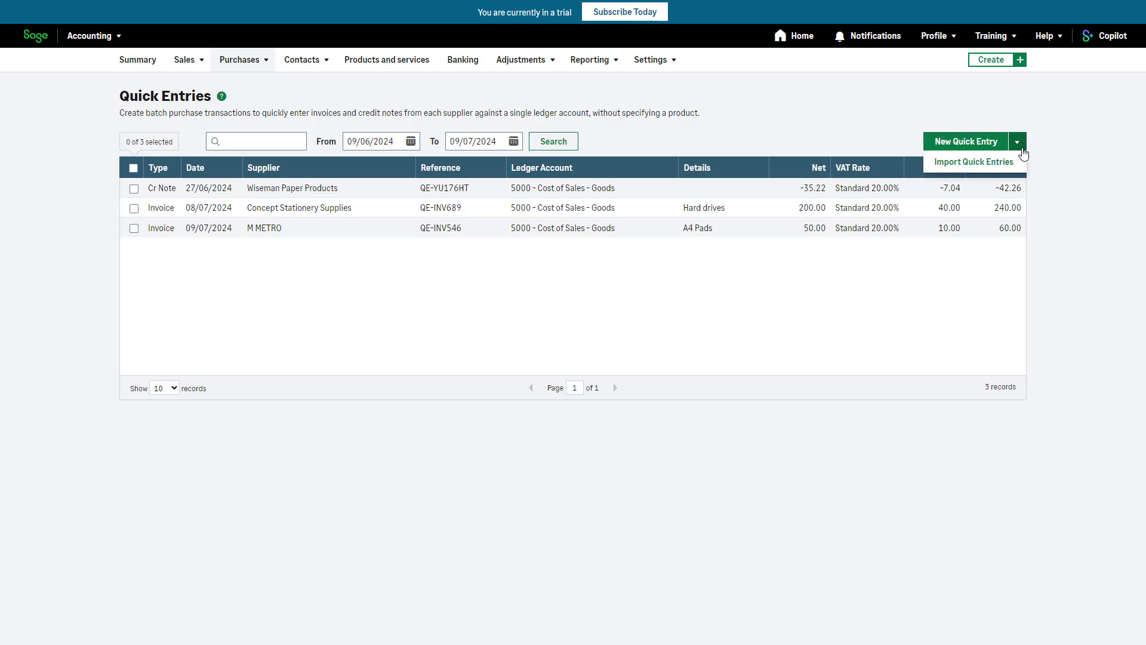
pyautogui.click(1022, 163)
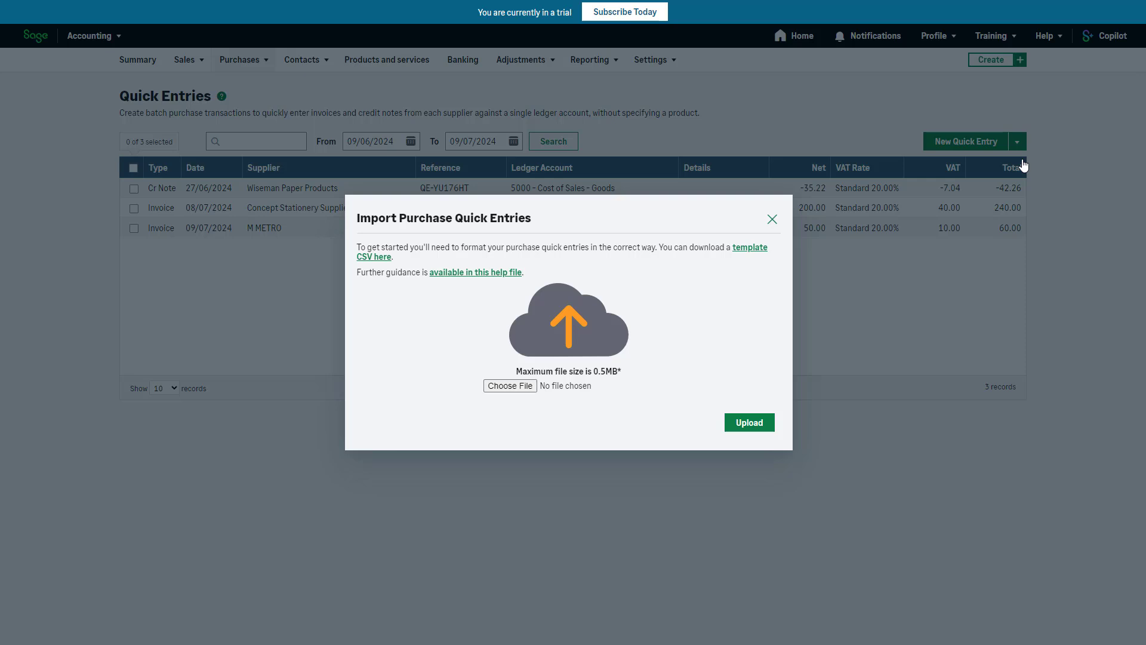
pyautogui.click(748, 256)
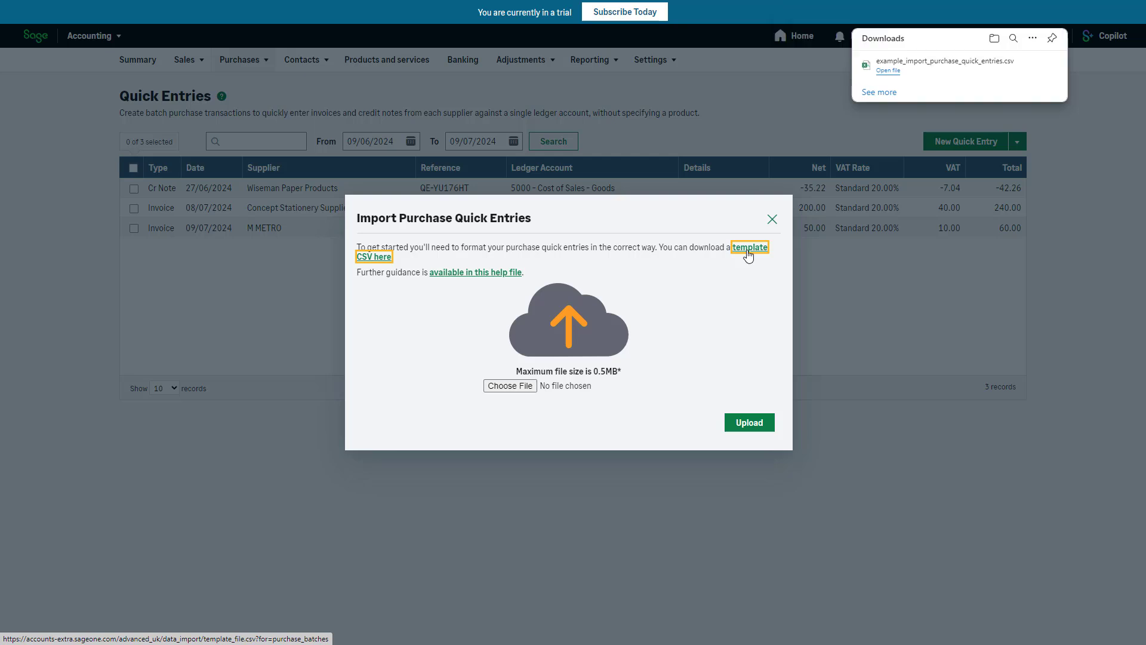
pyautogui.click(889, 71)
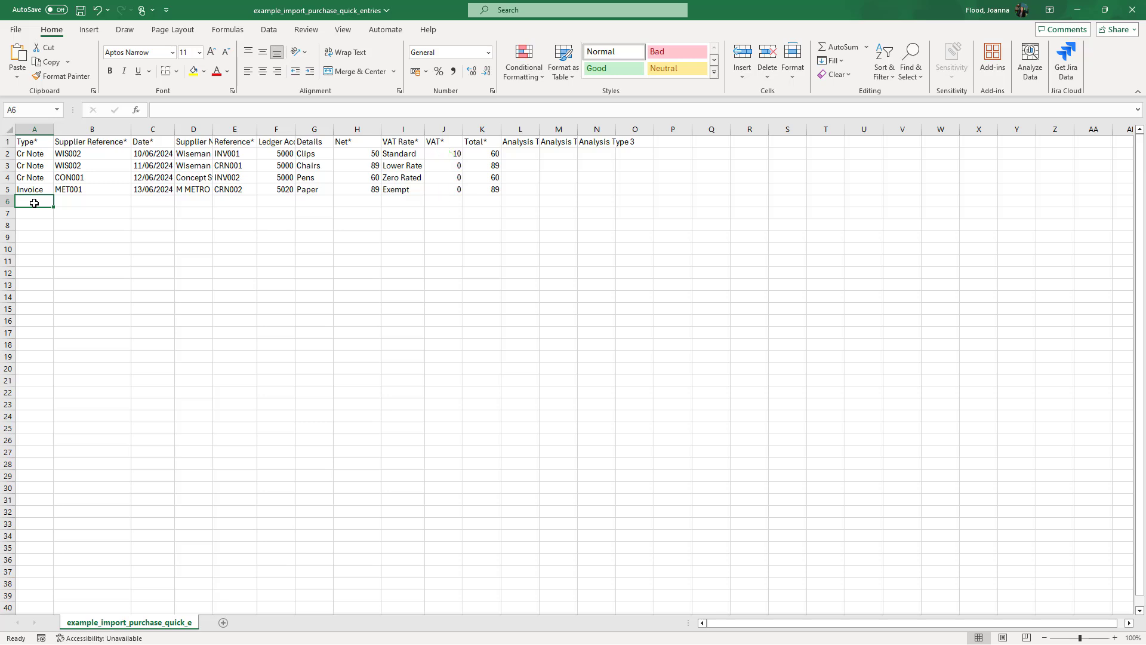
pyautogui.click(83, 11)
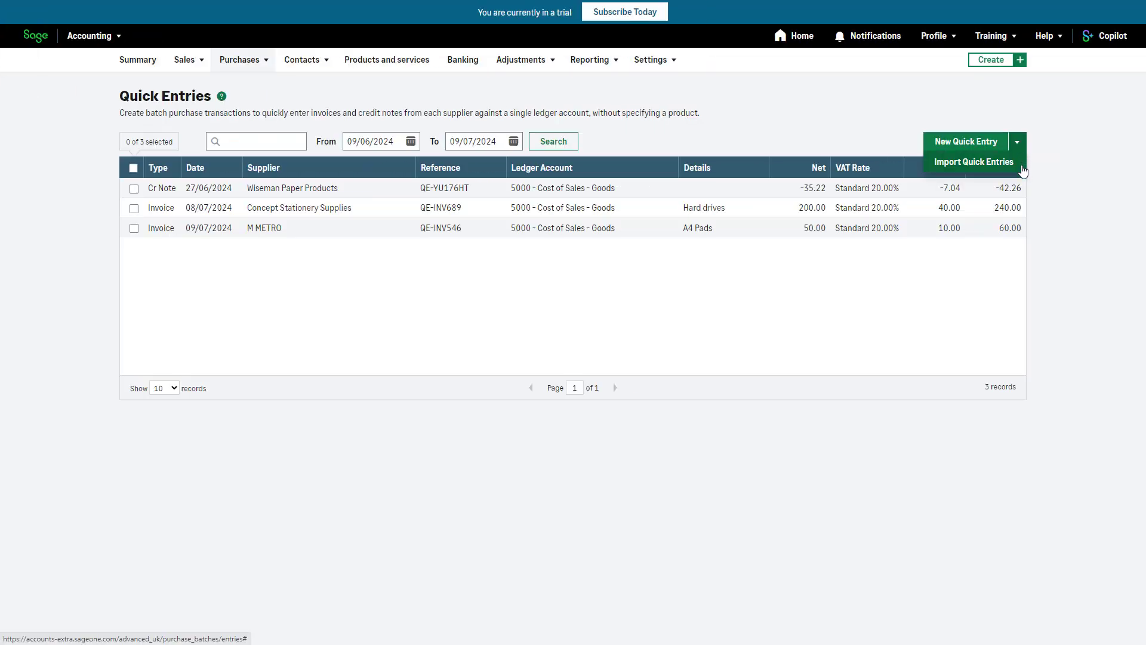
# - Back in Sage Accounting, import the purchase quick entries from import_purchase_quick_entries.csv in the Downloads folder
pyautogui.click(1023, 172)
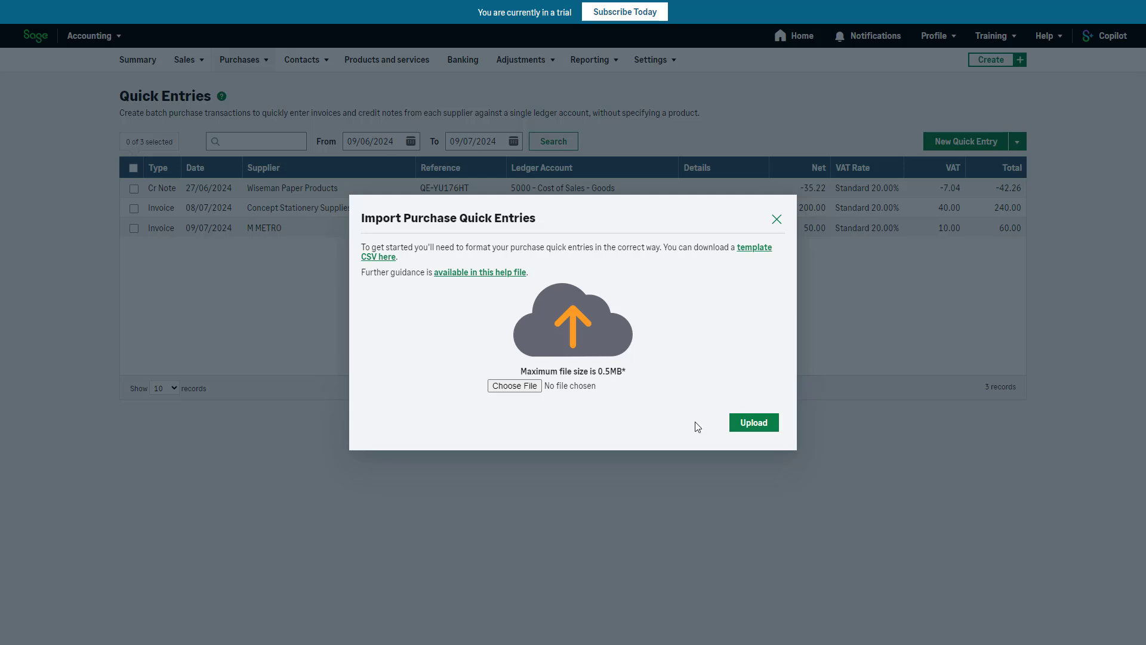
pyautogui.click(533, 390)
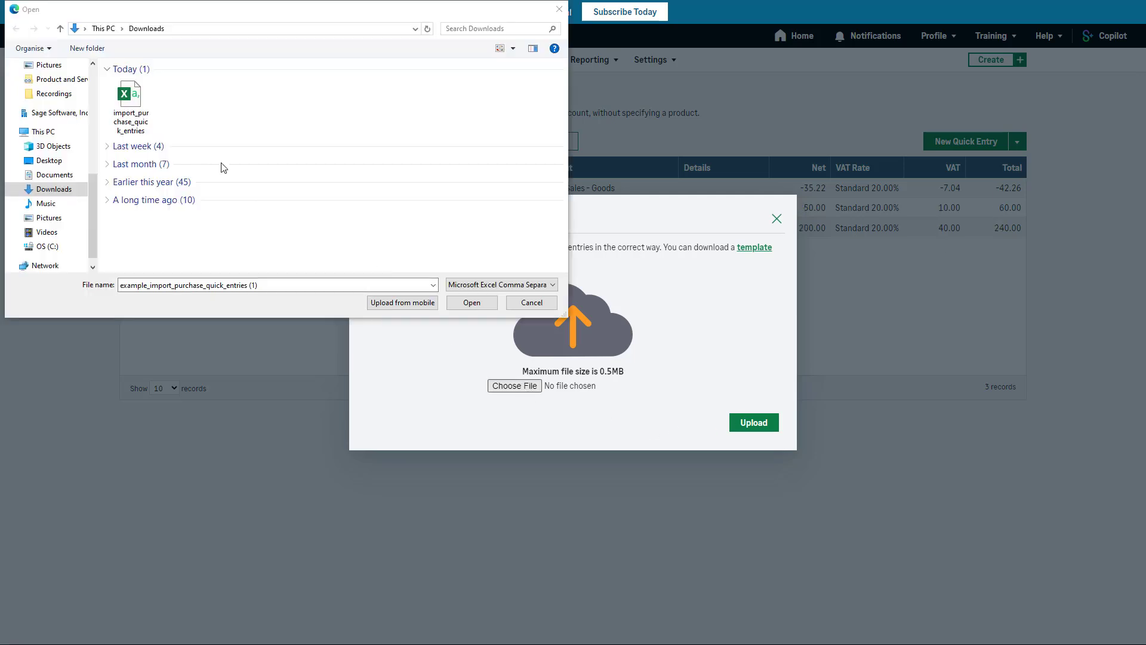
pyautogui.click(129, 110)
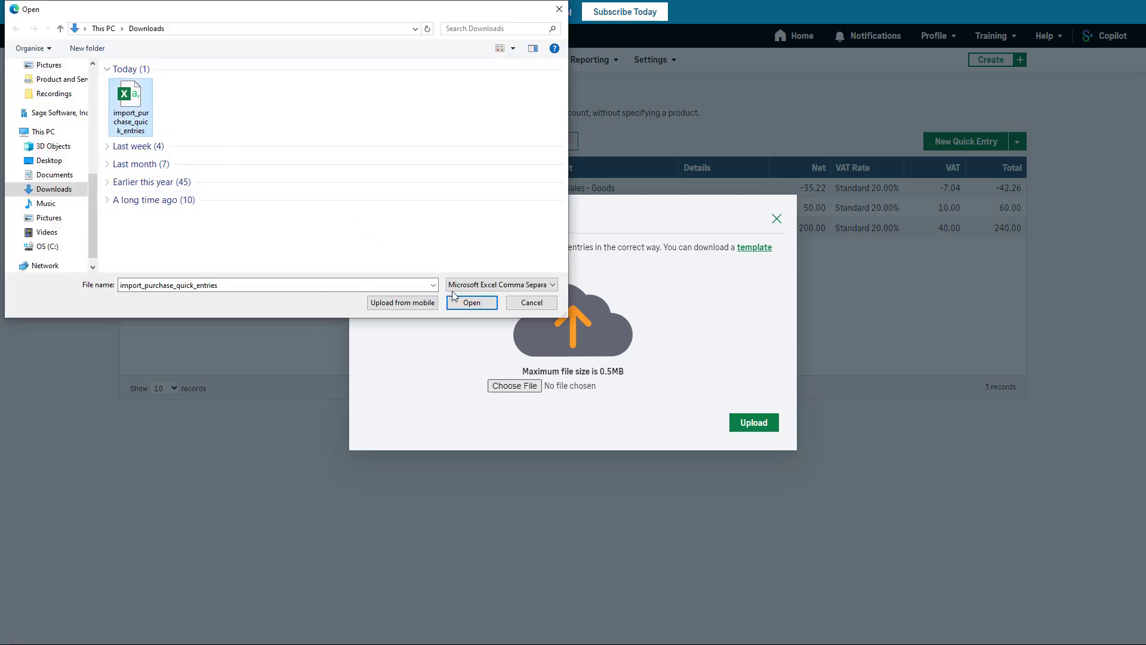
pyautogui.click(471, 303)
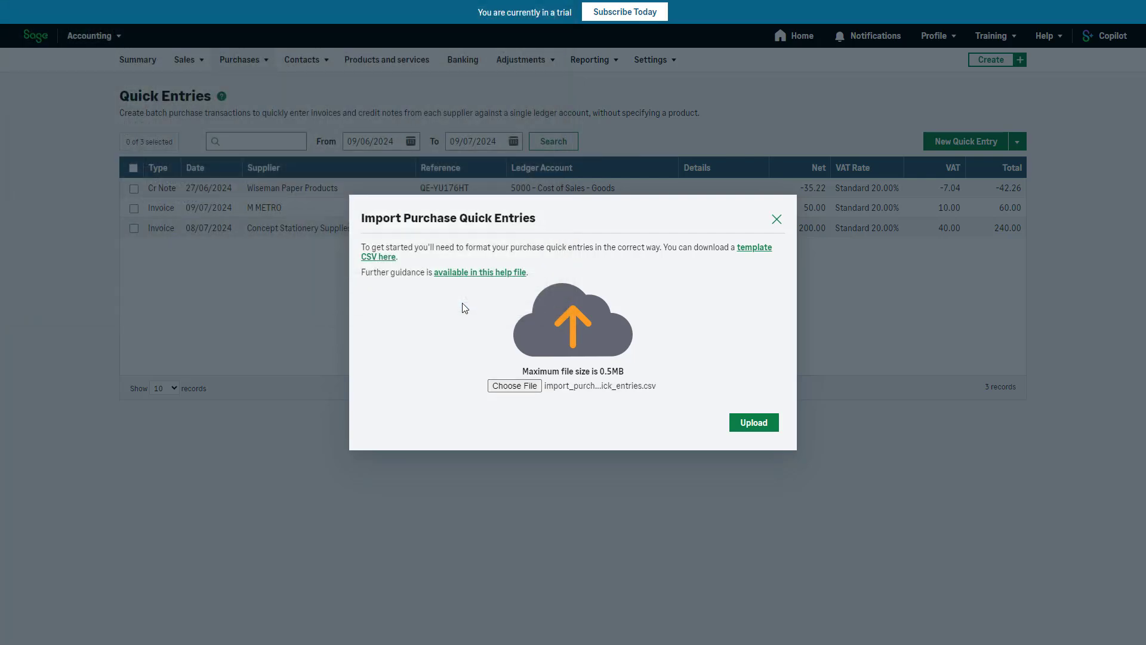
pyautogui.click(763, 427)
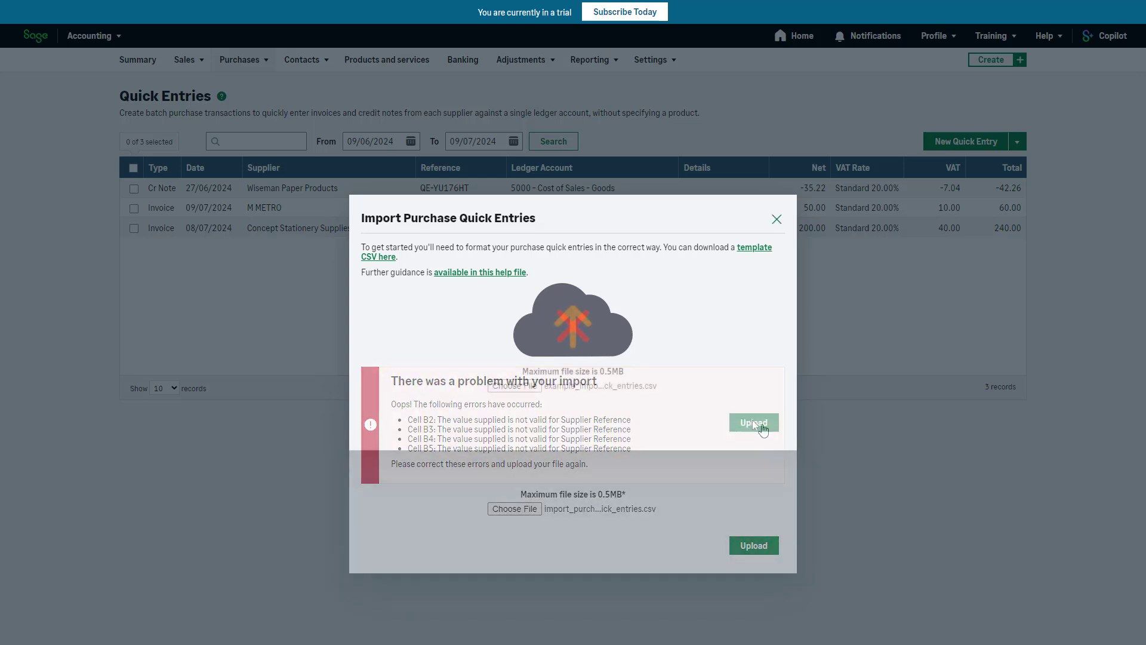
pyautogui.click(753, 421)
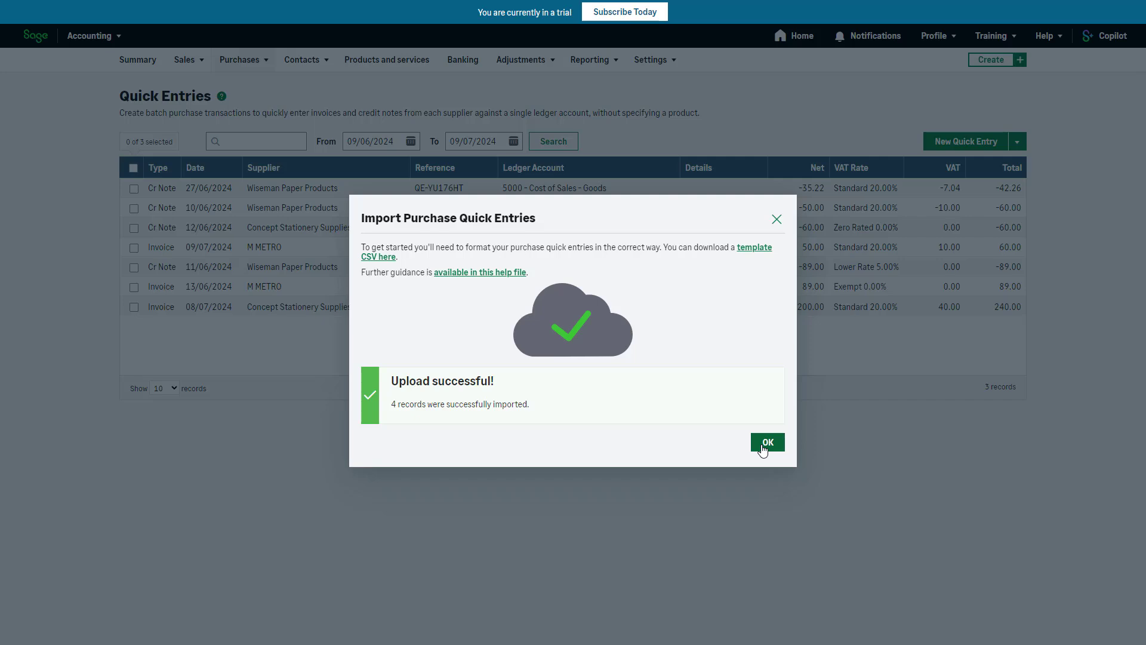
pyautogui.click(768, 442)
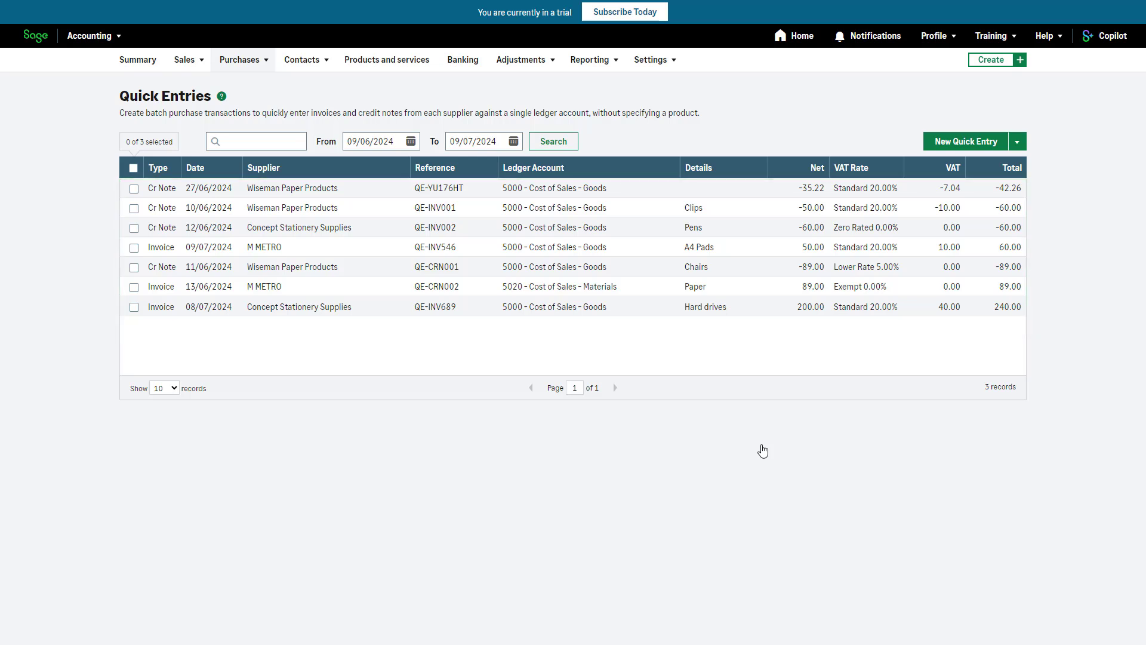
# - Change the cost centre of the Concept Stationery Supplies hard drives invoice to (001) Human Resources and save it
pyautogui.click(622, 311)
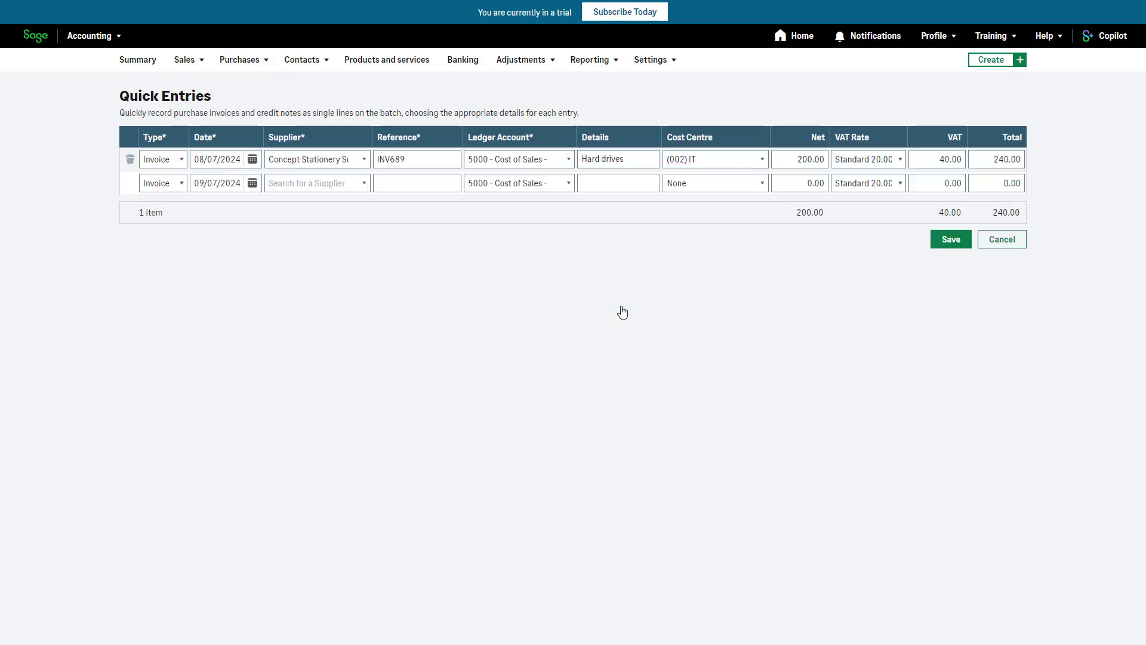
pyautogui.click(760, 160)
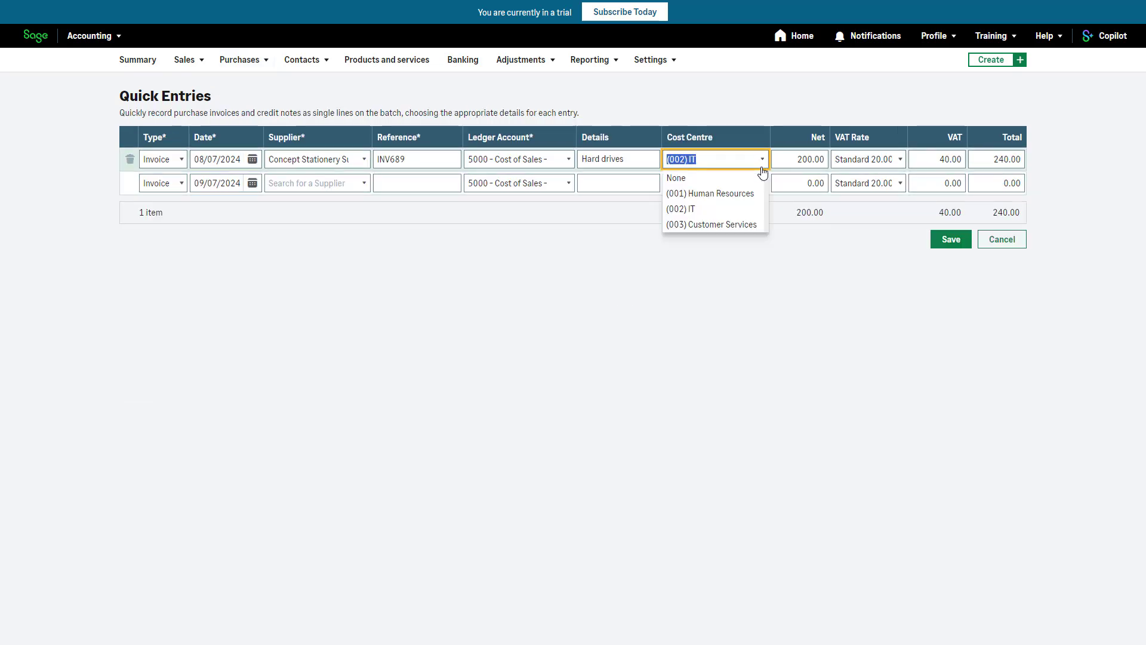
pyautogui.click(757, 194)
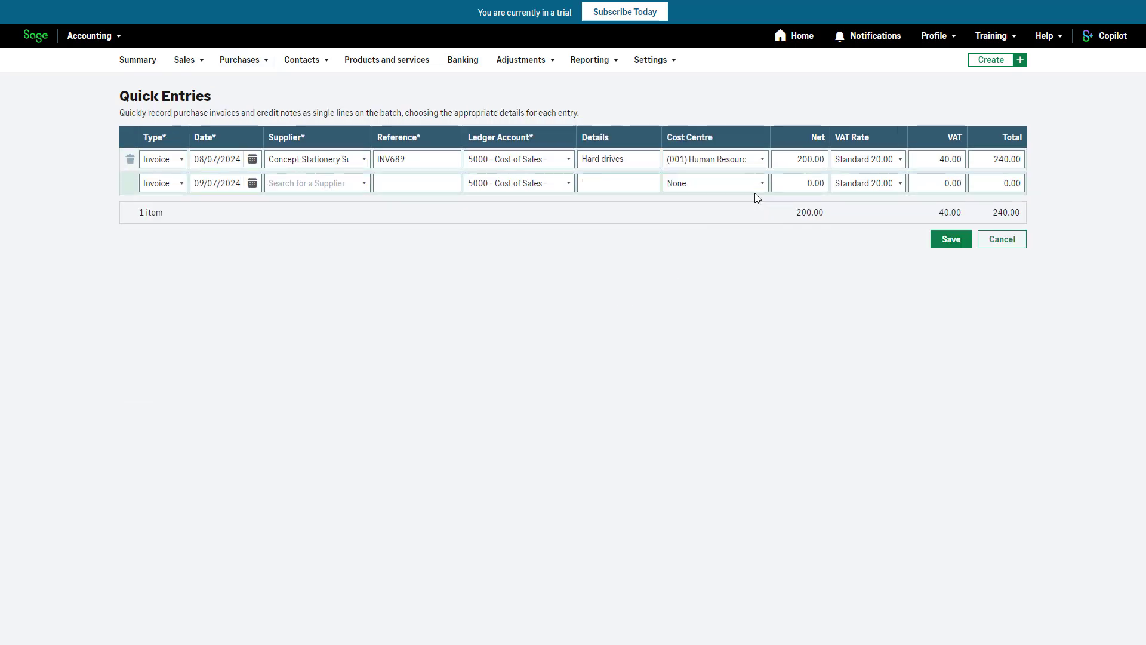
pyautogui.click(962, 251)
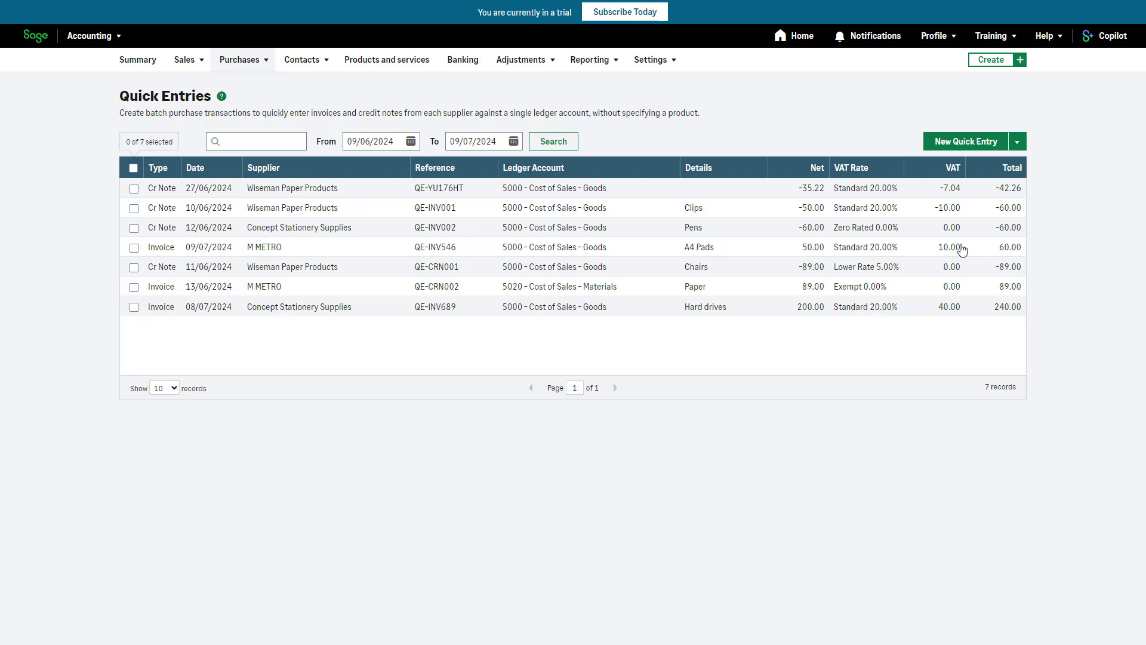
# - Delete the M METRO paper invoice dated 13/06/2024 from the quick entries and save the change
pyautogui.click(315, 285)
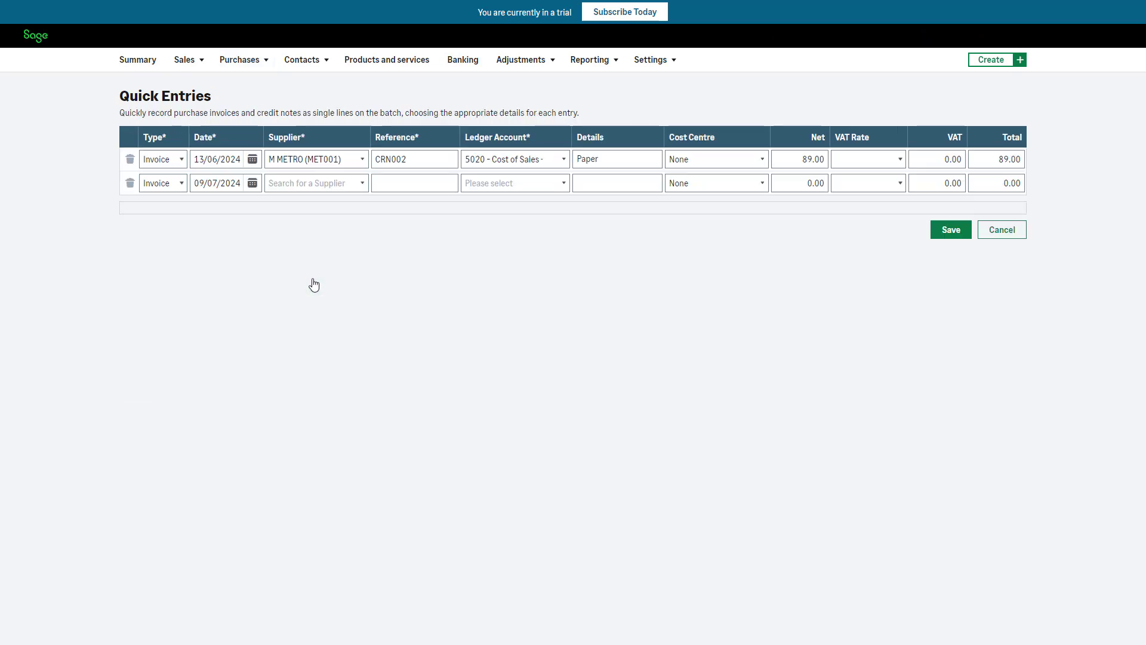
pyautogui.click(130, 159)
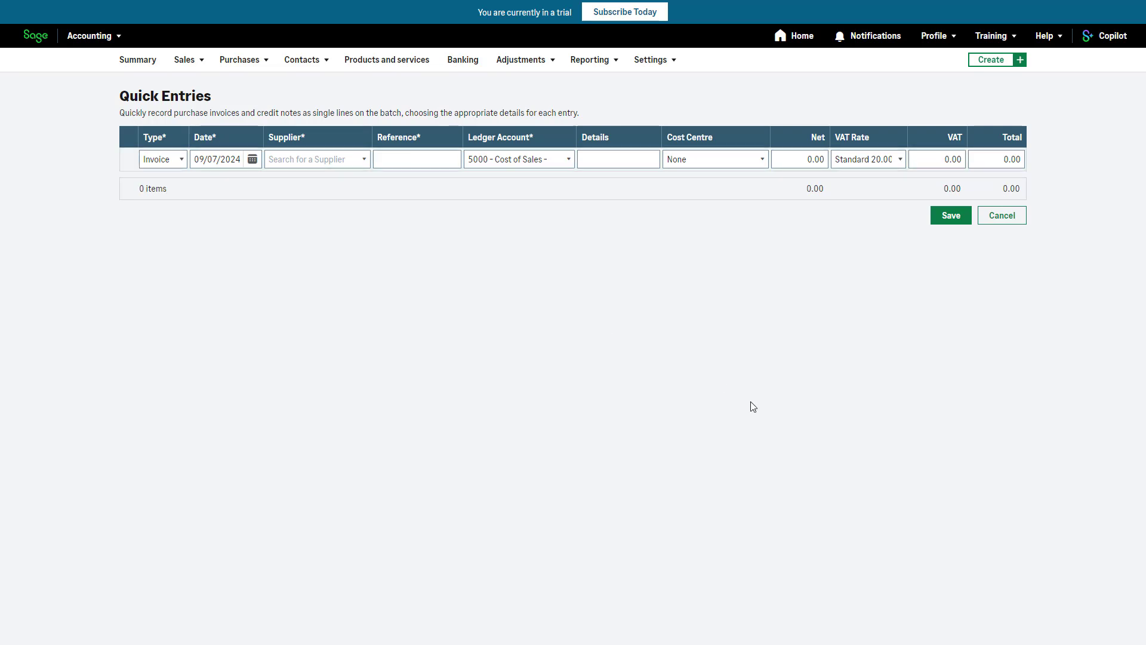
pyautogui.click(958, 223)
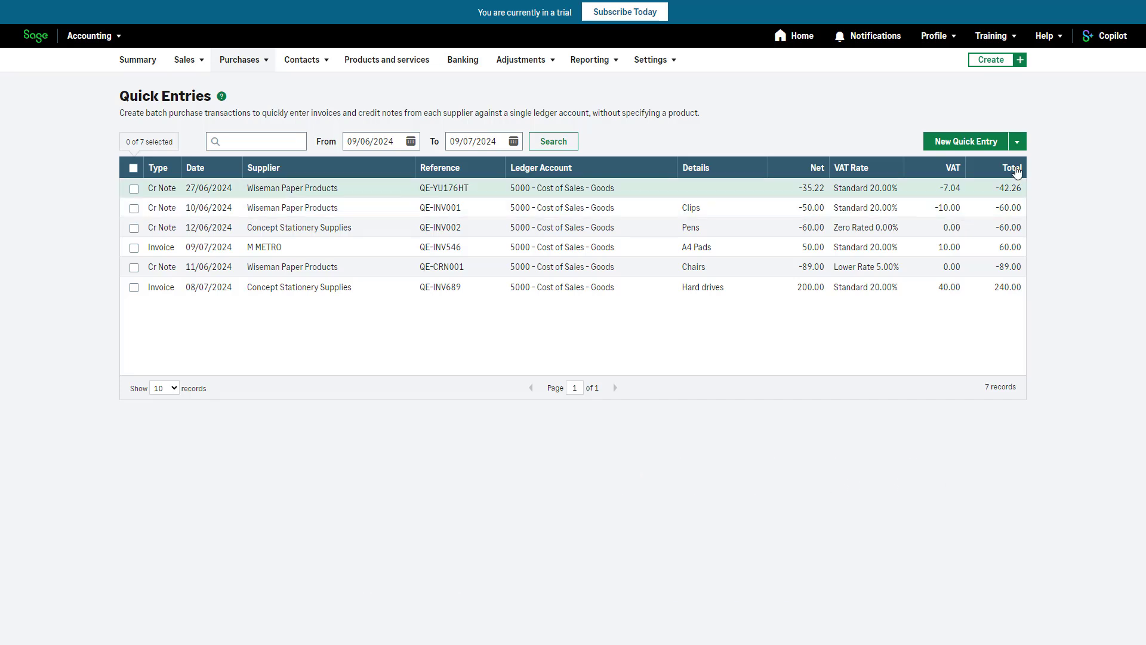
# - Show the available help options
pyautogui.click(1056, 42)
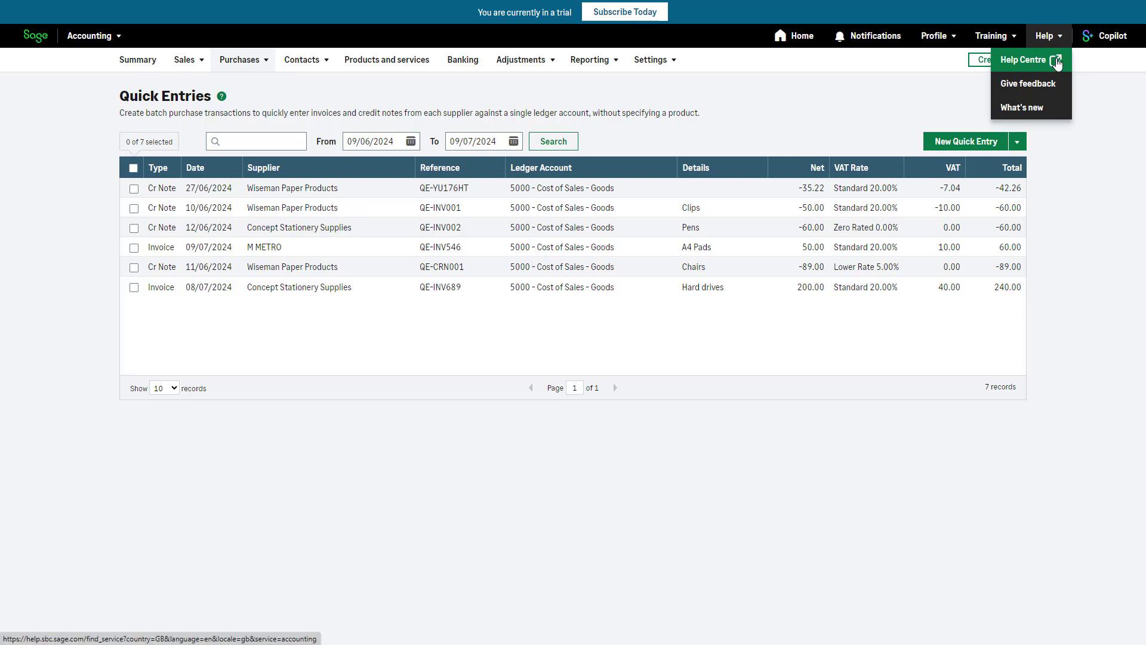